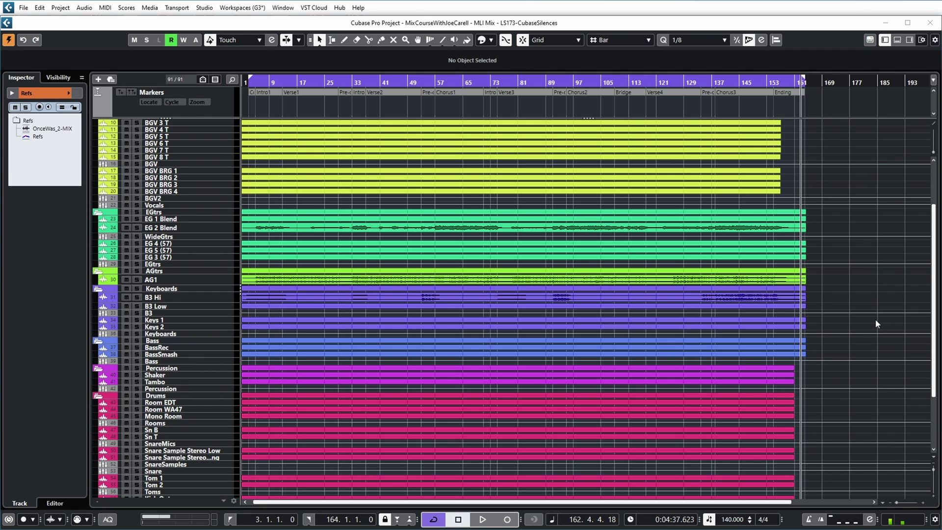
Step: Bring the Awash - Gates - MIX project to the front from the Window menu and scroll its arrangement
{"action": "left_click", "coordinate": [282, 7]}
{"action": "left_click", "coordinate": [490, 153]}
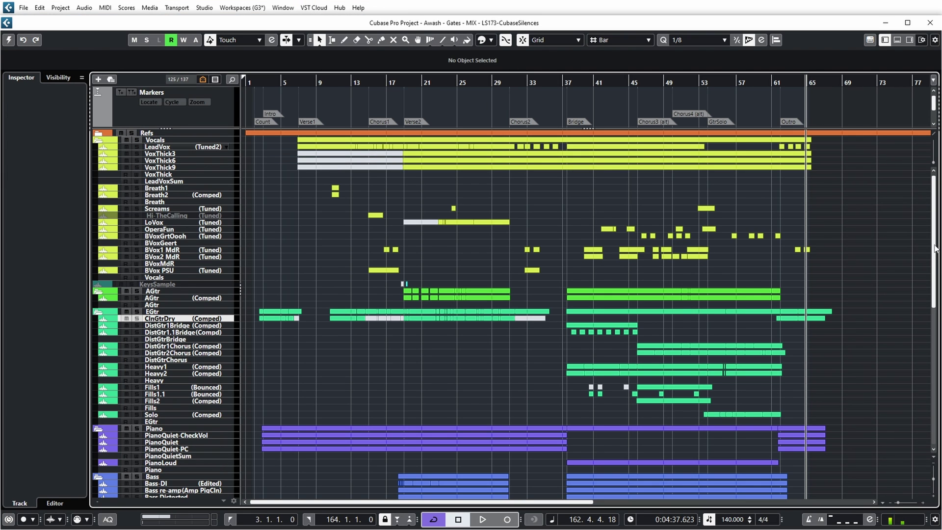
{"action": "scroll", "coordinate": [935, 248], "scroll_direction": "down", "scroll_amount": 10}
{"action": "scroll", "coordinate": [935, 248], "scroll_direction": "up", "scroll_amount": 10}
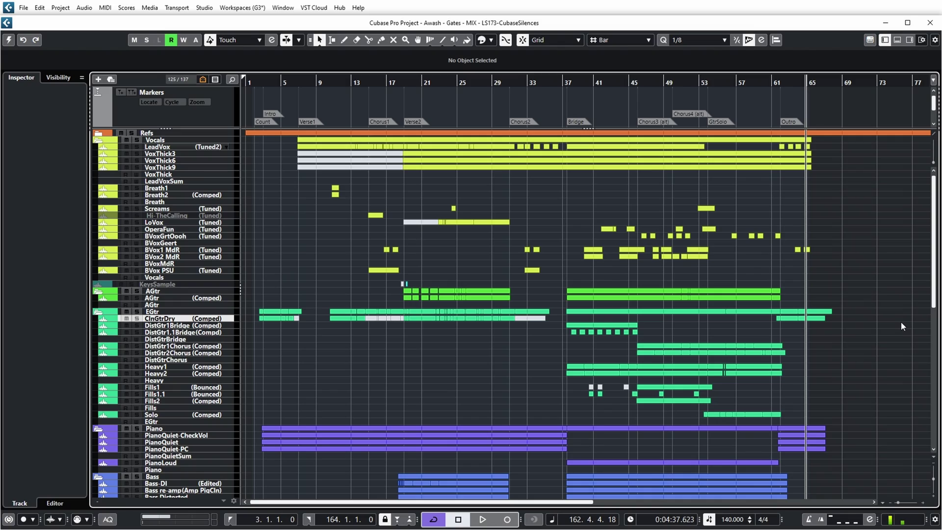
Step: Marquee-select the Bass events around bars 17–33, the AGtr events, and another event group near bar 37
{"action": "scroll", "coordinate": [929, 259], "scroll_direction": "down", "scroll_amount": 6}
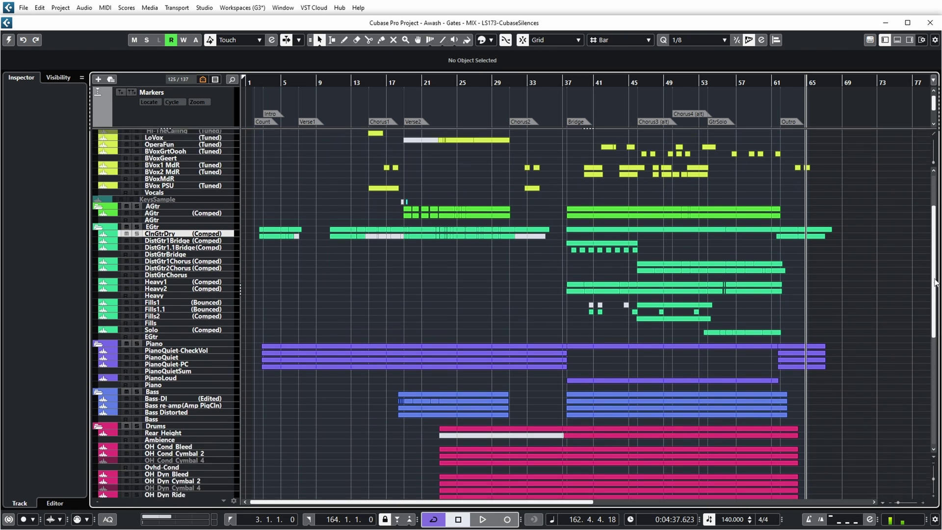
{"action": "left_click_drag", "start_coordinate": [383, 349], "coordinate": [536, 390]}
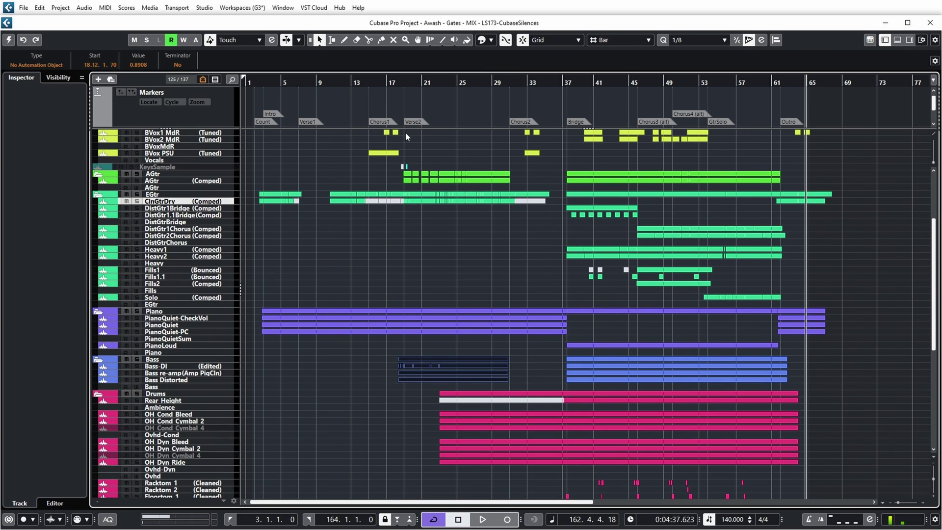
{"action": "left_click_drag", "start_coordinate": [379, 168], "coordinate": [524, 193]}
{"action": "left_click_drag", "start_coordinate": [557, 164], "coordinate": [837, 301]}
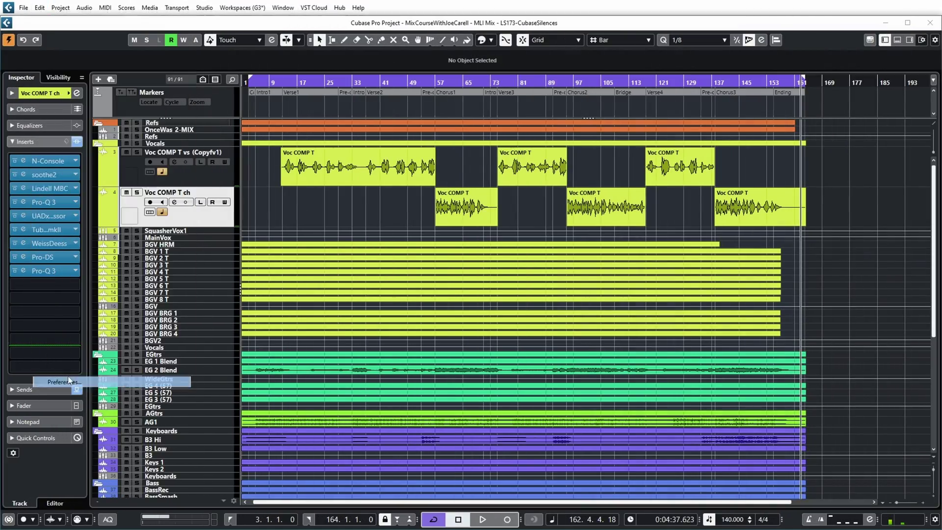
Step: In VST Plug-ins preferences, tick 'Suspend VST 3 plug-in processing when no audio signals are received'
{"action": "left_click", "coordinate": [346, 399]}
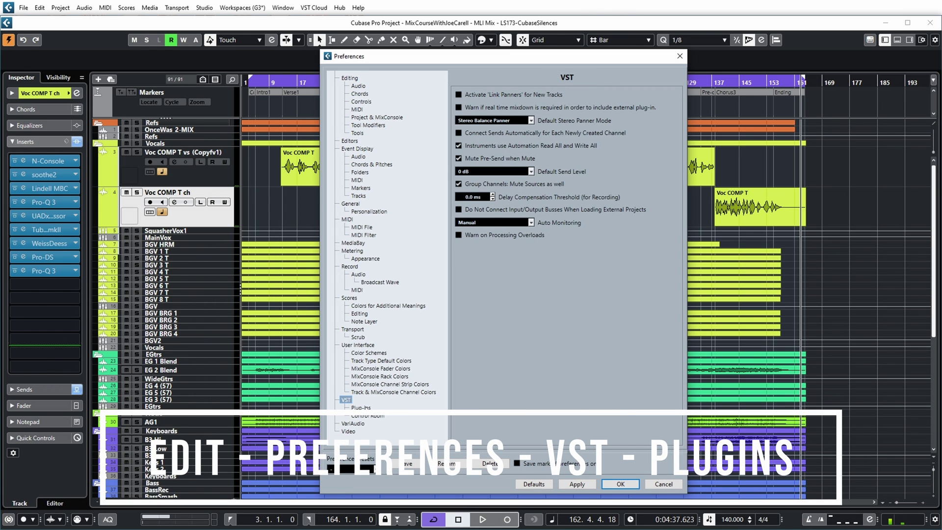
{"action": "left_click", "coordinate": [361, 408]}
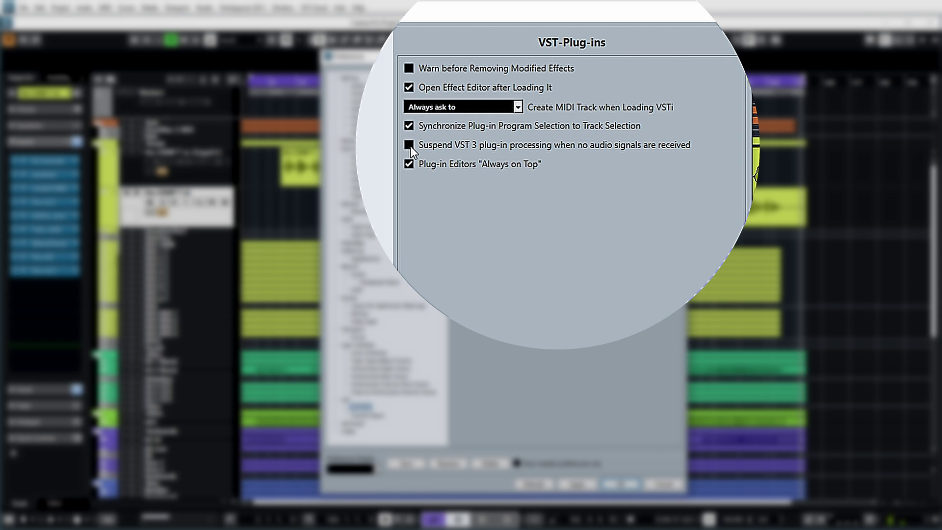
{"action": "left_click", "coordinate": [410, 146]}
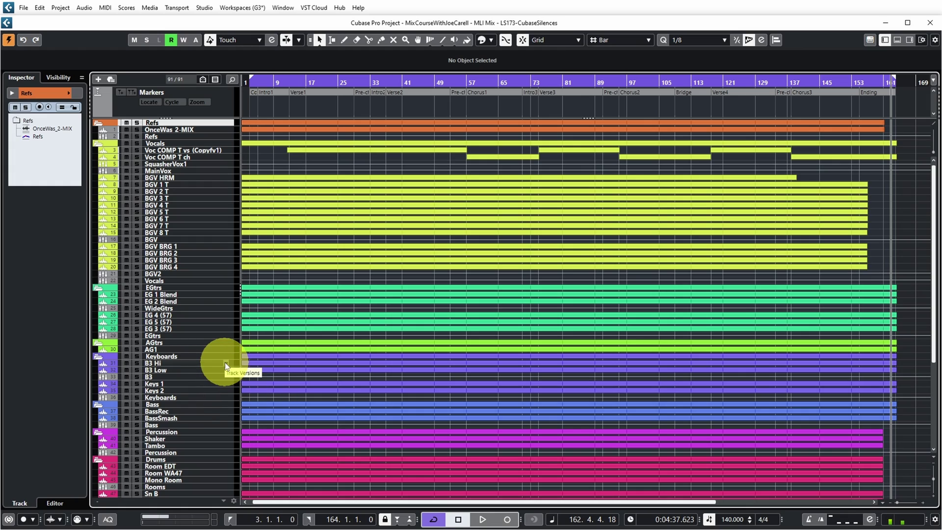
Step: Select and enlarge the B3 Hi track, then create a duplicate of its current track version
{"action": "left_click", "coordinate": [232, 364]}
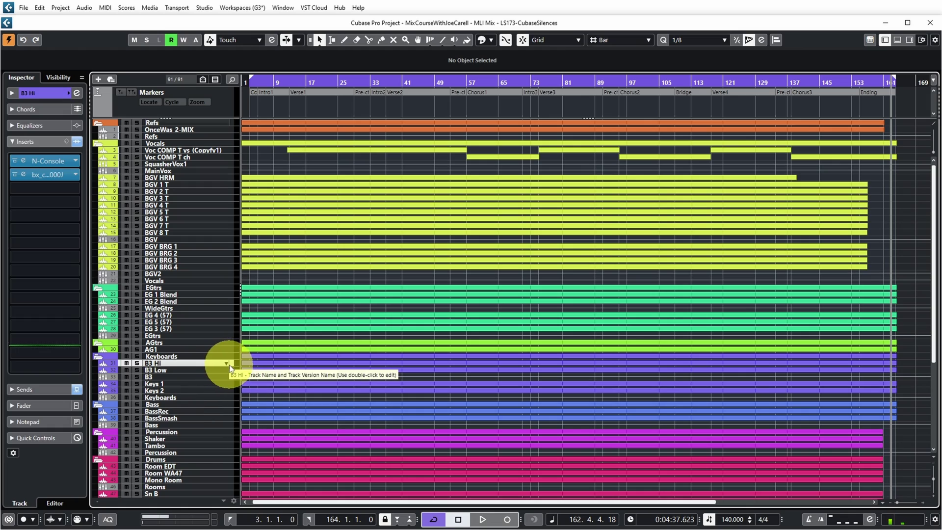
{"action": "key", "text": "ctrl+alt+e"}
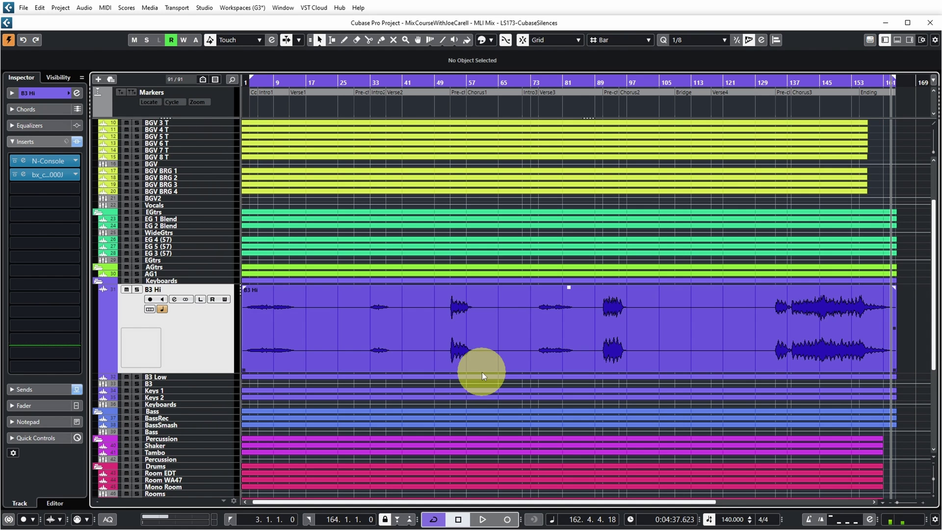
{"action": "left_click", "coordinate": [497, 362]}
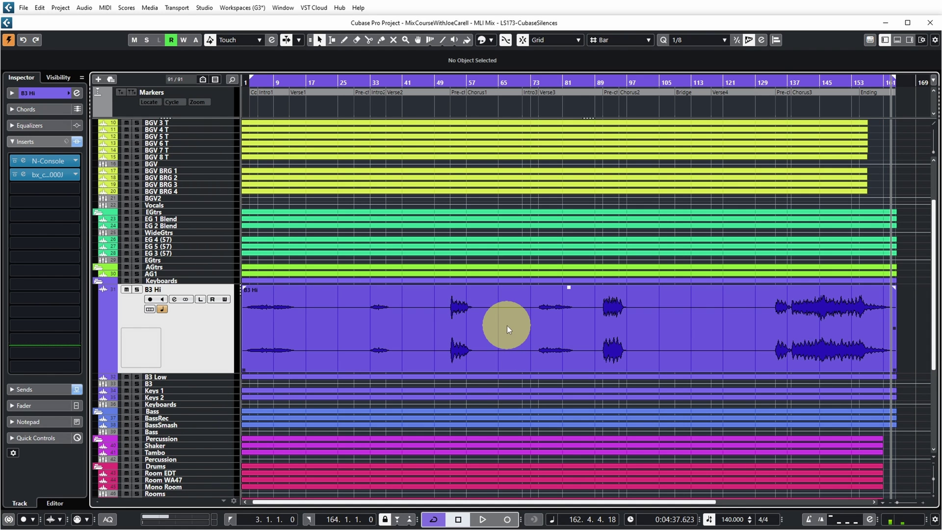
{"action": "left_click", "coordinate": [225, 297]}
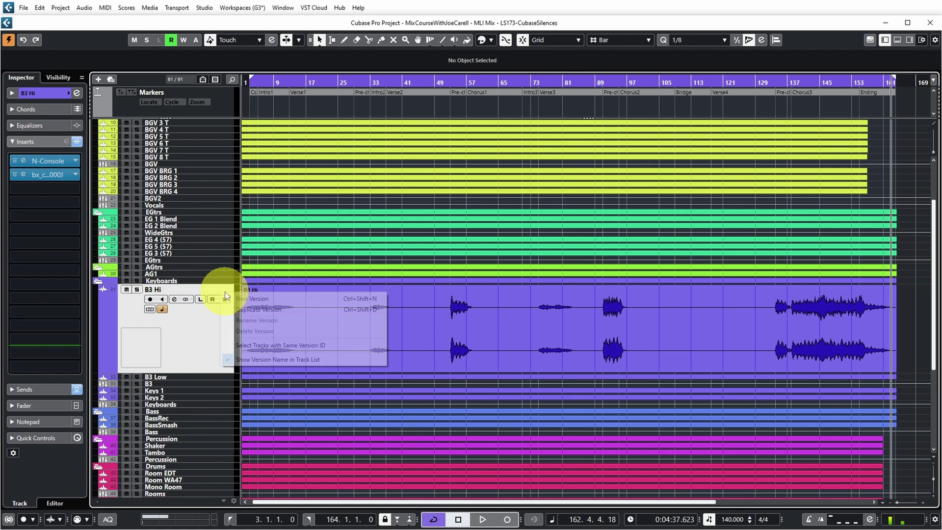
{"action": "left_click", "coordinate": [258, 309]}
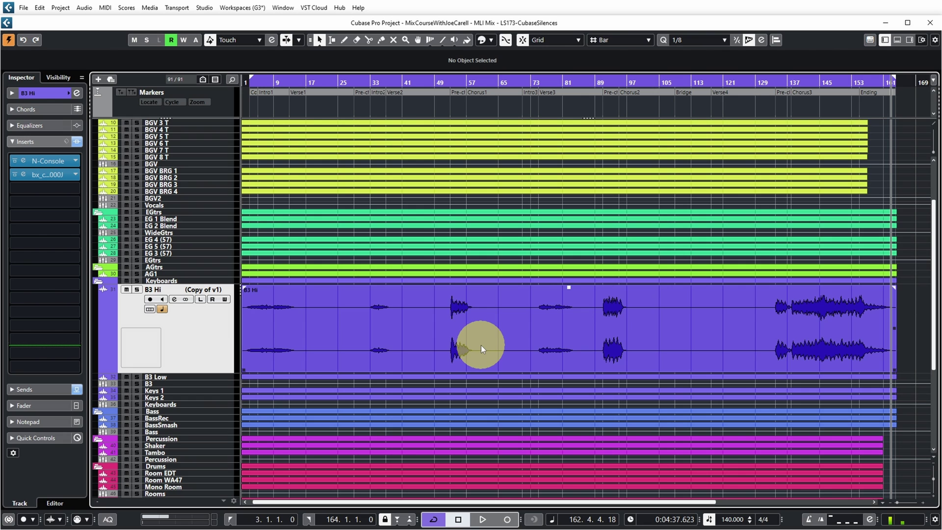
Step: Open Audio > Advanced > Detect Silence for the selected B3 Hi audio event
{"action": "left_click", "coordinate": [509, 331]}
{"action": "left_click", "coordinate": [84, 7]}
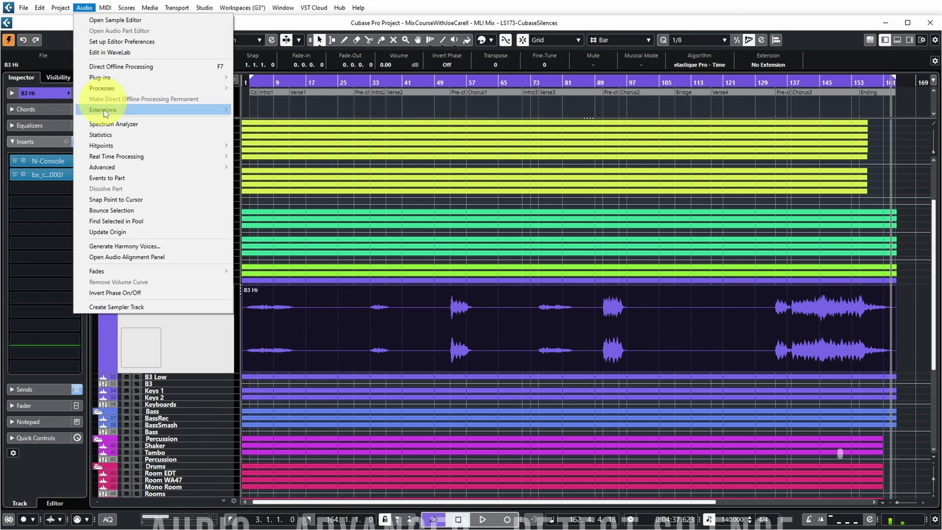
{"action": "mouse_move", "coordinate": [98, 167]}
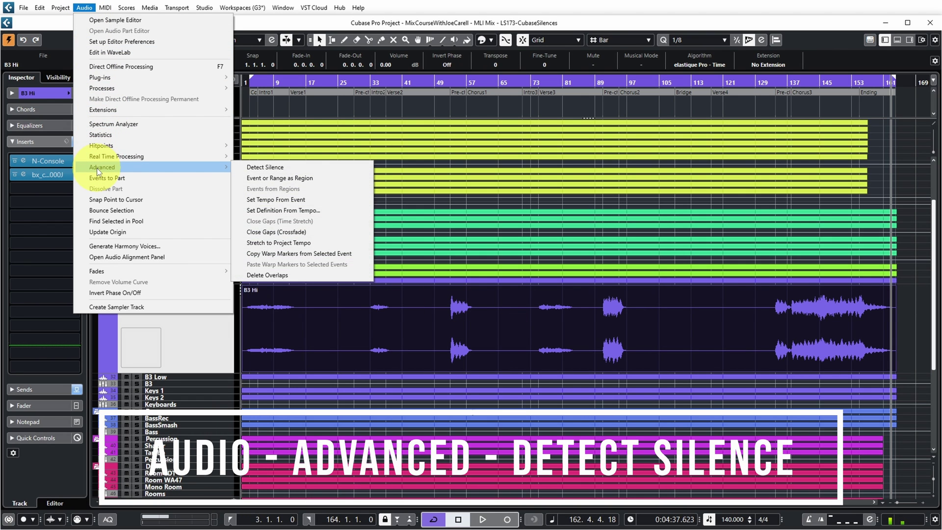
{"action": "left_click", "coordinate": [266, 167]}
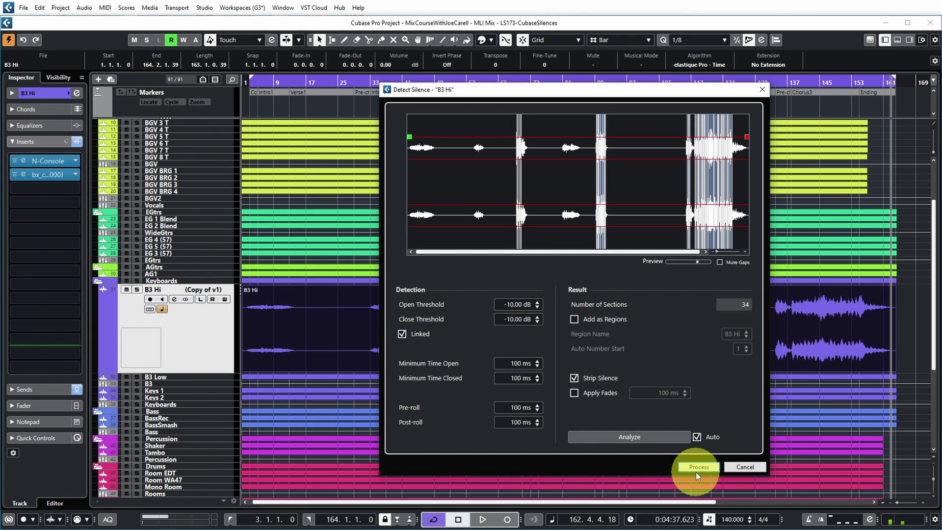
{"action": "left_click", "coordinate": [698, 467]}
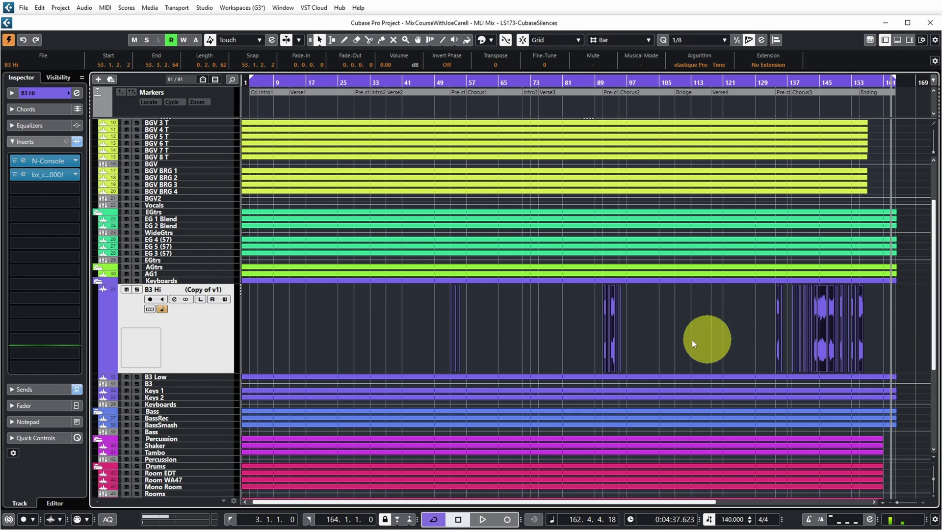
{"action": "key", "text": "ctrl+z"}
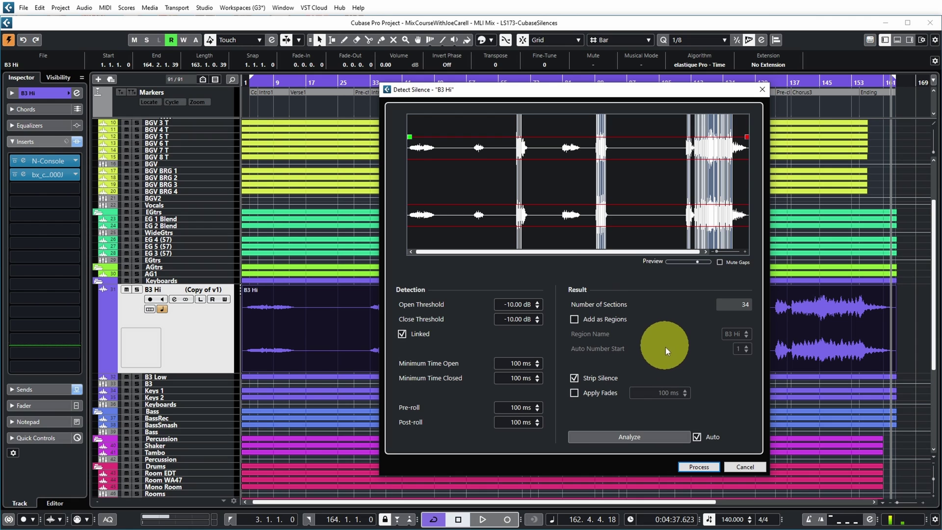
{"action": "left_click", "coordinate": [647, 224]}
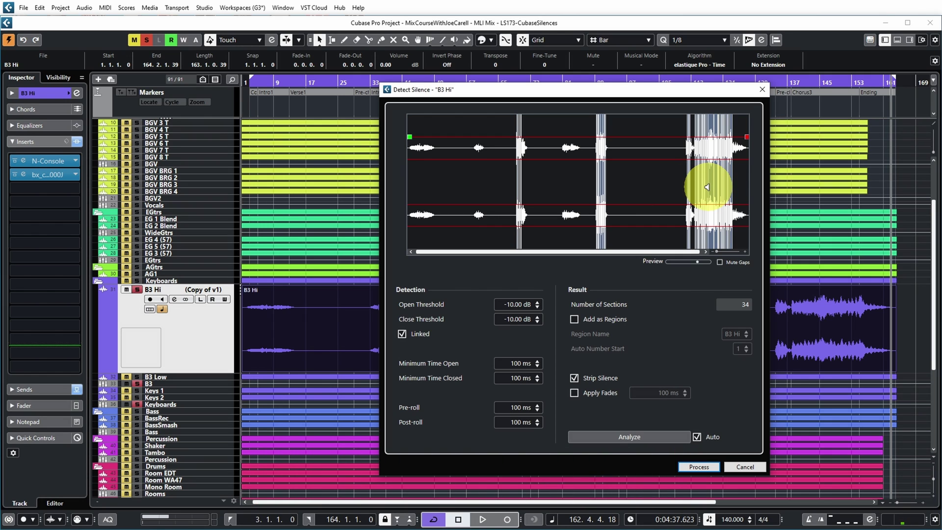
{"action": "left_click_drag", "start_coordinate": [698, 263], "coordinate": [682, 261]}
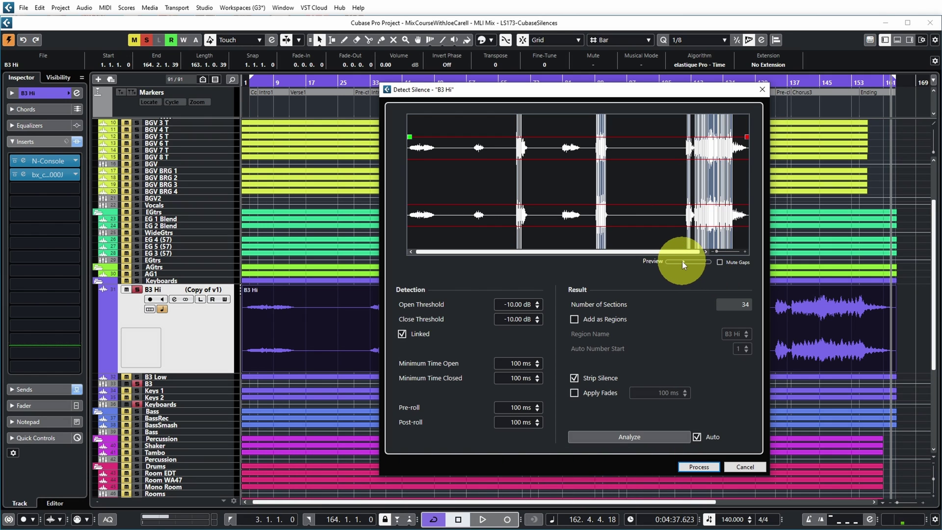
{"action": "left_click", "coordinate": [719, 262]}
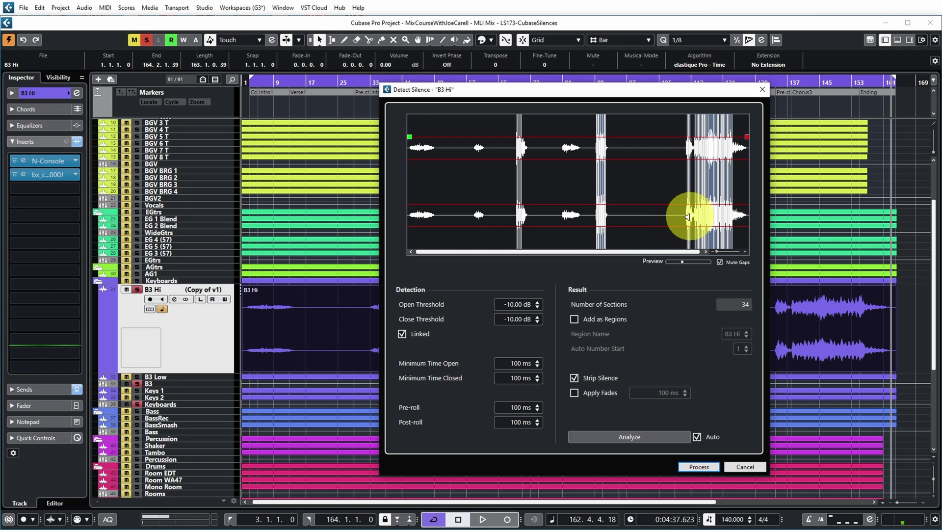
{"action": "left_click", "coordinate": [563, 149]}
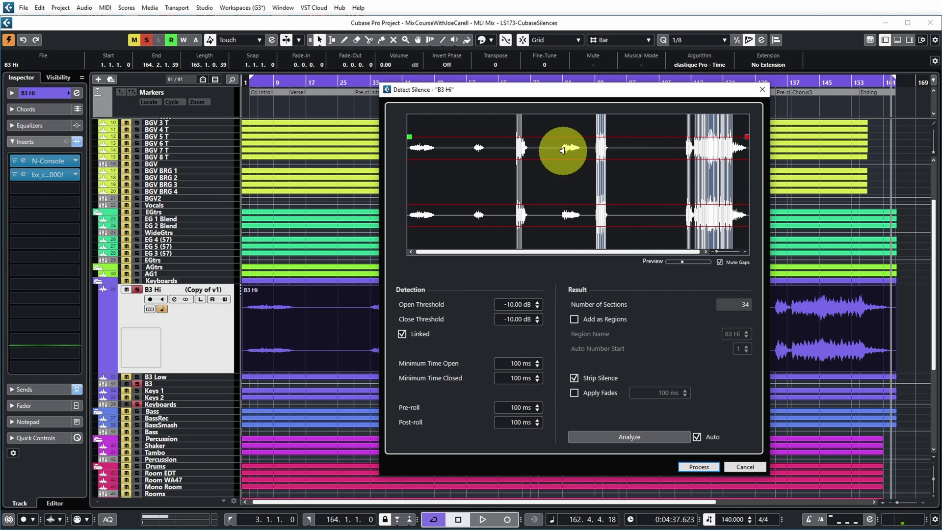
{"action": "left_click", "coordinate": [720, 262]}
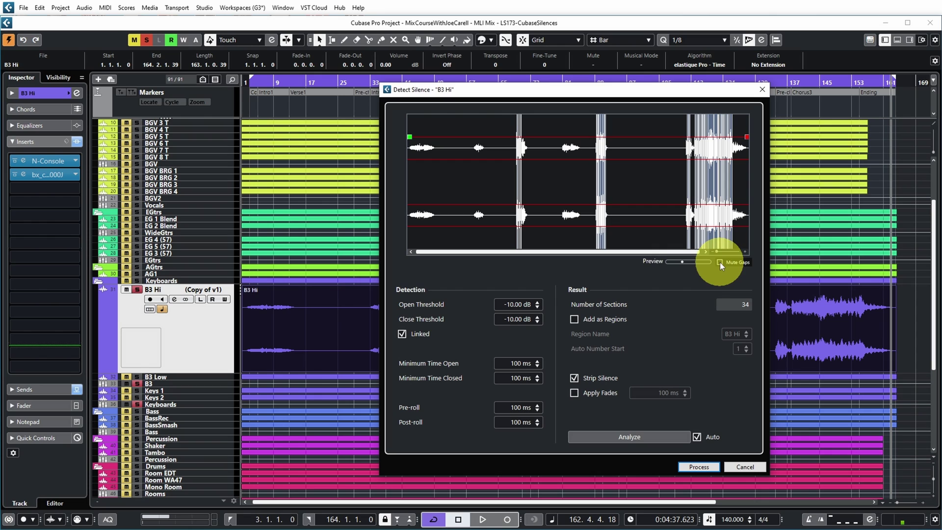
{"action": "left_click", "coordinate": [564, 149]}
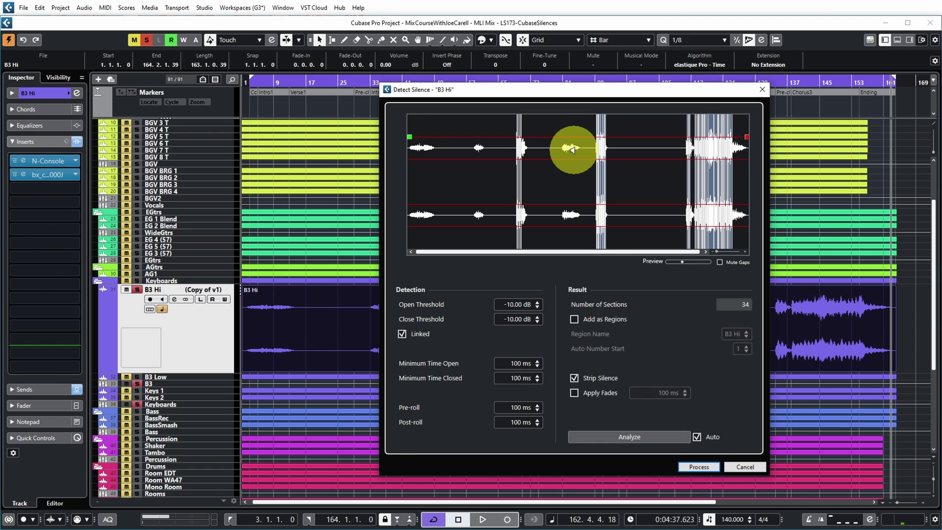
Step: Lower the linked Open/Close Threshold to -20 dB, then further to -30 dB
{"action": "left_click", "coordinate": [518, 305]}
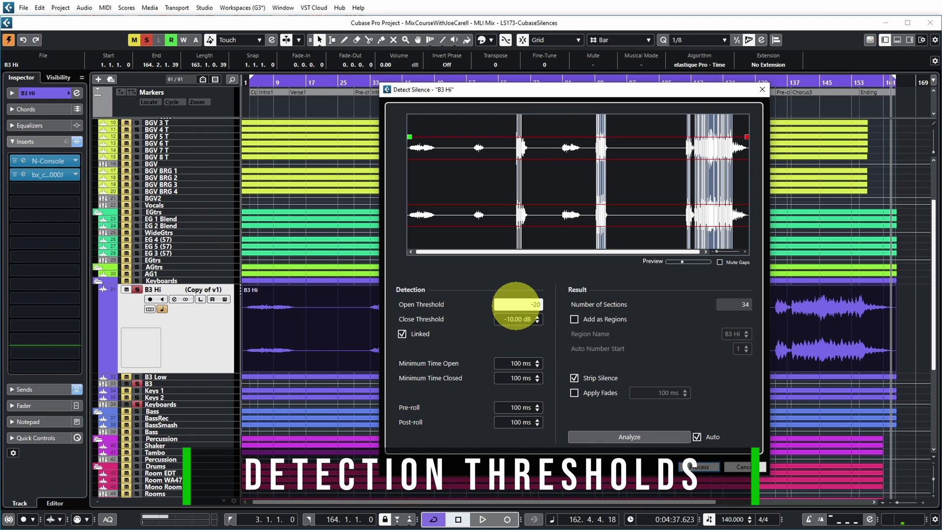
{"action": "type", "text": "-20"}
{"action": "key", "text": "Return"}
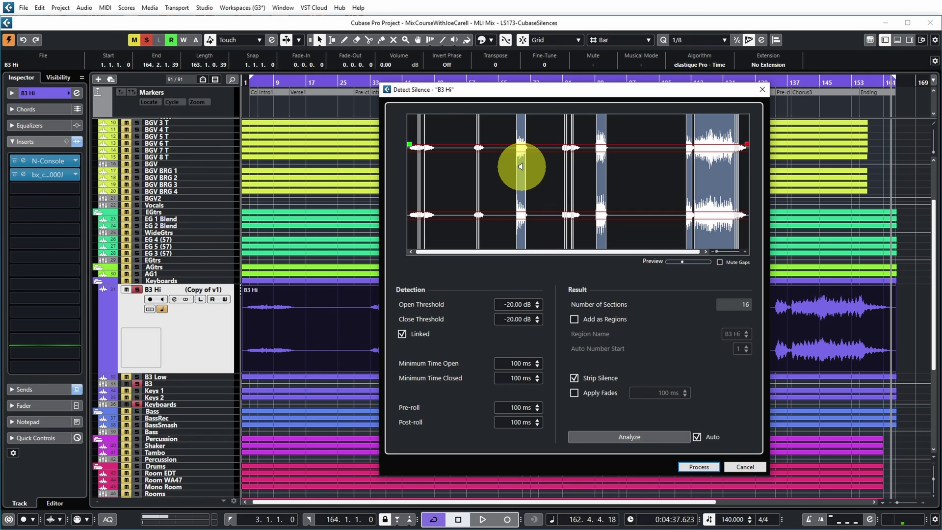
{"action": "scroll", "coordinate": [517, 302], "scroll_direction": "up", "scroll_amount": 2}
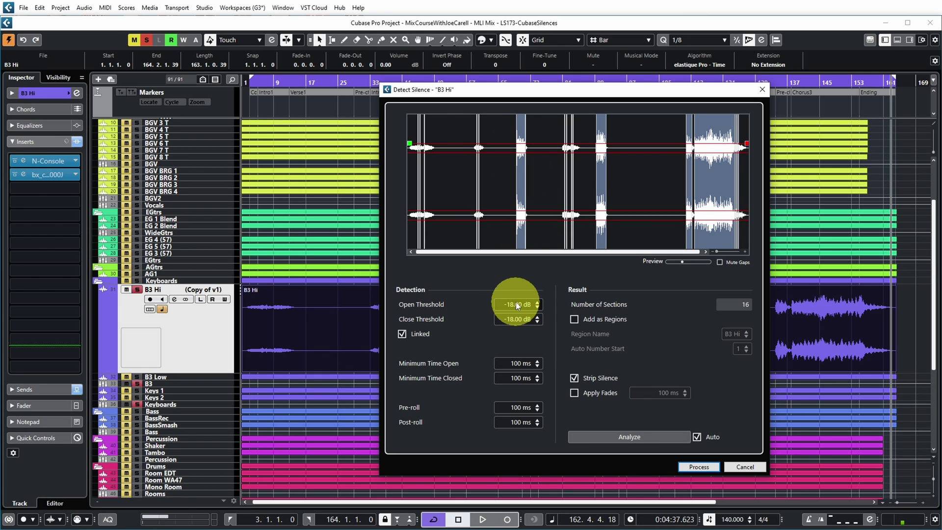
{"action": "scroll", "coordinate": [511, 306], "scroll_direction": "down", "scroll_amount": 2}
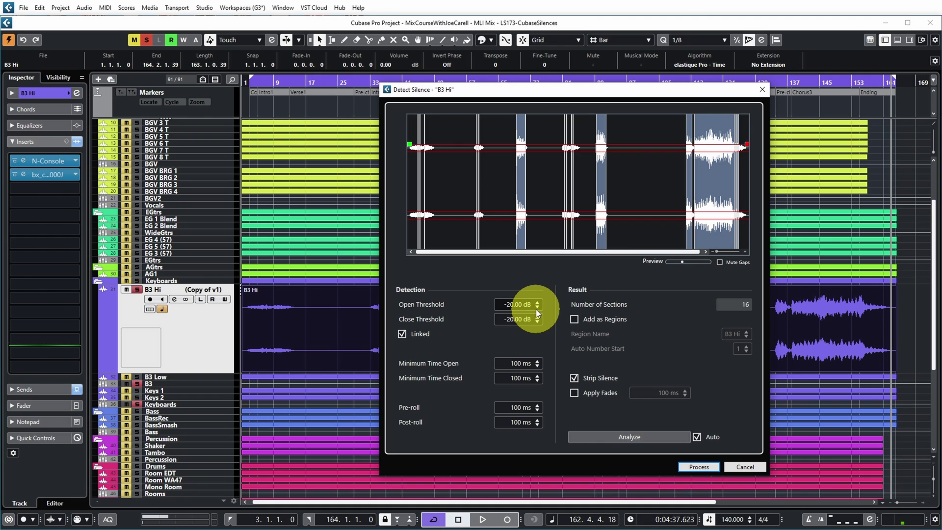
{"action": "scroll", "coordinate": [537, 307], "scroll_direction": "down", "scroll_amount": 2}
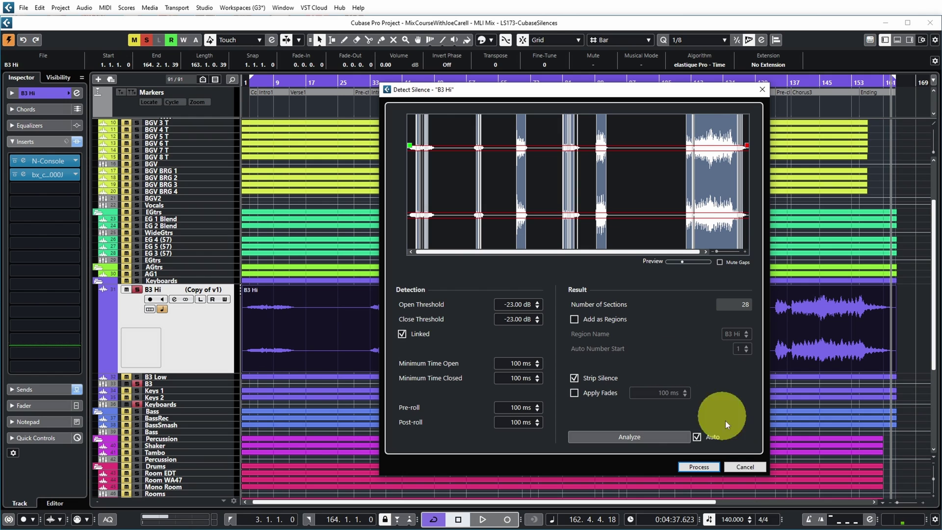
{"action": "left_click", "coordinate": [707, 442]}
{"action": "scroll", "coordinate": [537, 322], "scroll_direction": "down", "scroll_amount": 4}
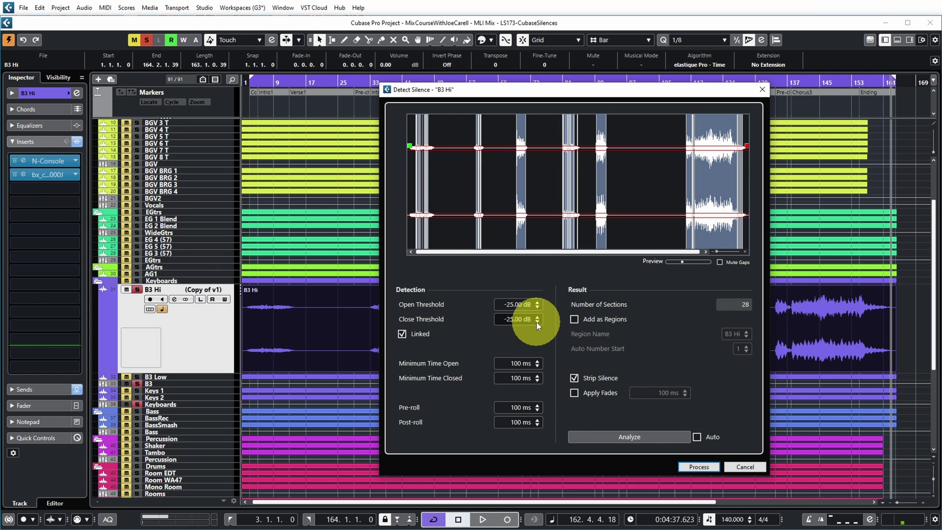
{"action": "scroll", "coordinate": [537, 322], "scroll_direction": "down", "scroll_amount": 3}
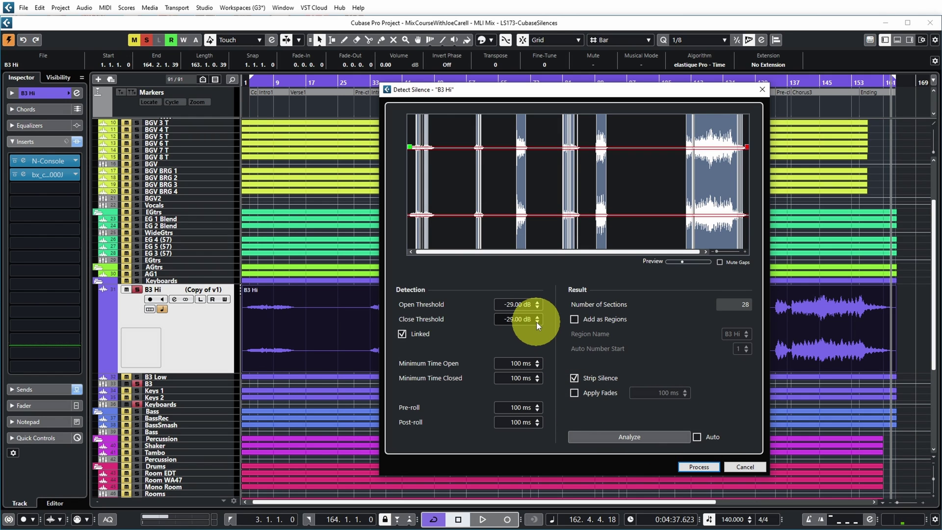
Step: Re-run Analyze to find 8 sections, tick Auto, and keep the thresholds Linked
{"action": "left_click", "coordinate": [631, 437]}
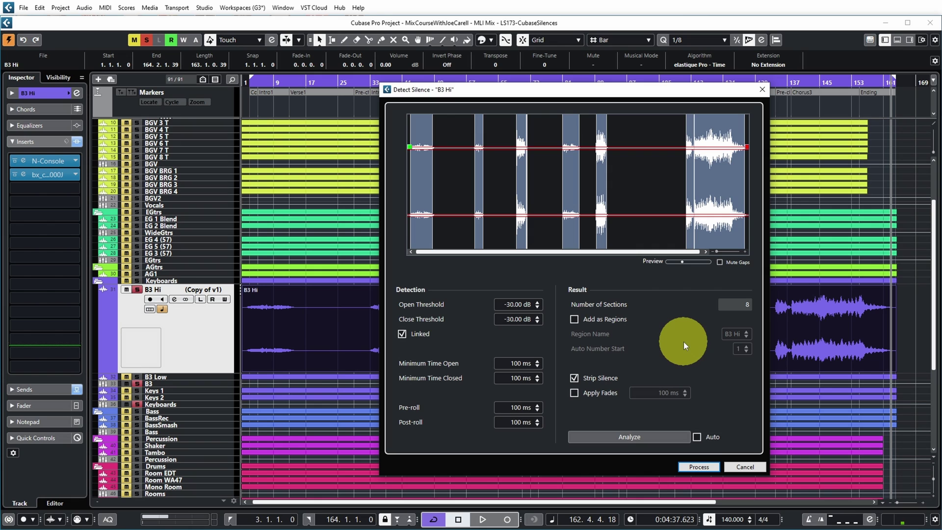
{"action": "left_click", "coordinate": [697, 436]}
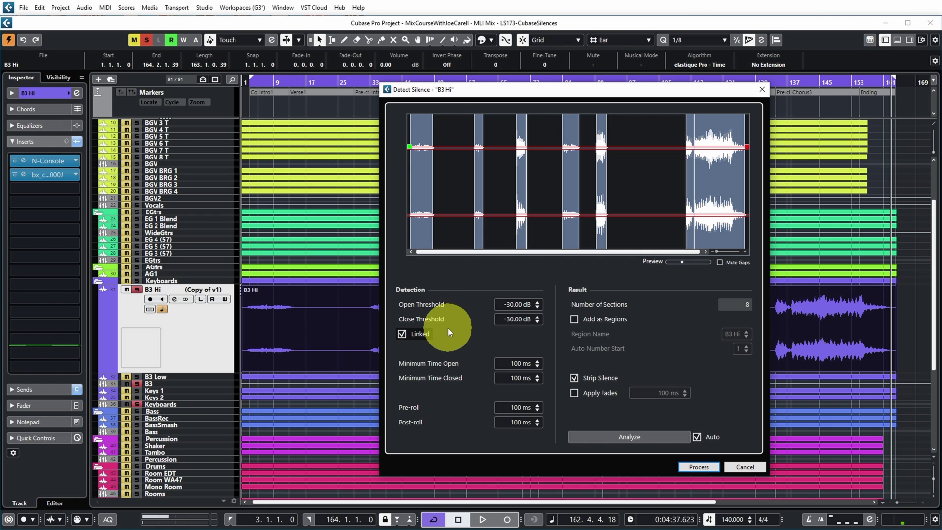
{"action": "left_click", "coordinate": [402, 334]}
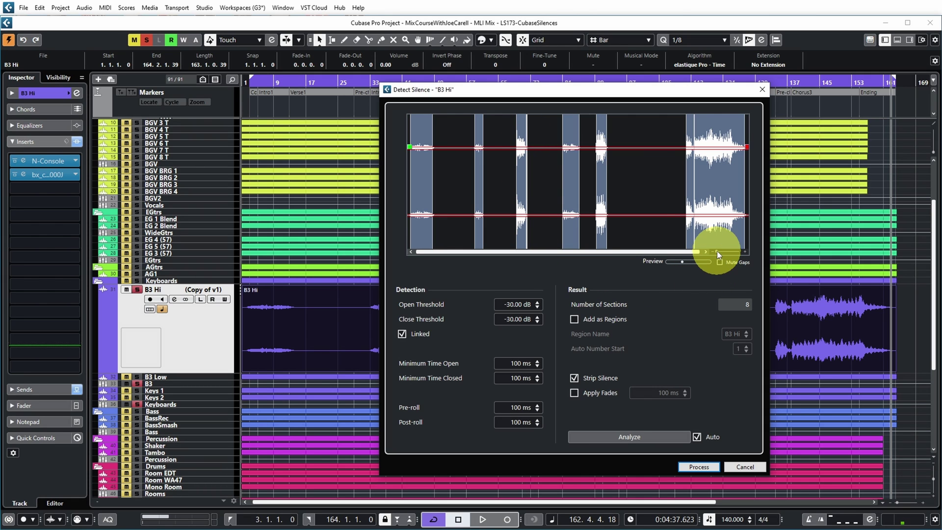
Step: Zoom the Detect Silence waveform to inspect a loud section, then set Open Threshold to -33 dB
{"action": "left_click_drag", "start_coordinate": [717, 251], "coordinate": [722, 251]}
{"action": "scroll", "coordinate": [583, 225], "scroll_direction": "up", "scroll_amount": 3}
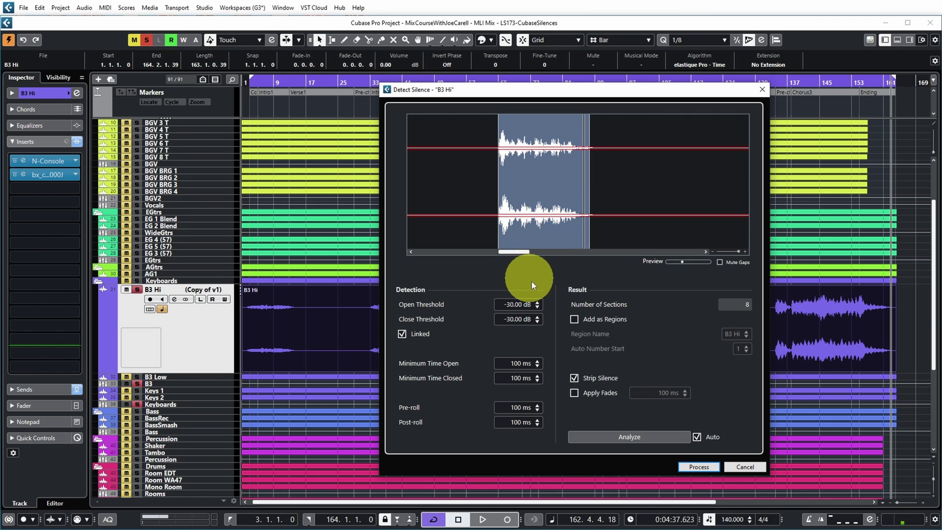
{"action": "scroll", "coordinate": [537, 319], "scroll_direction": "down", "scroll_amount": 1}
{"action": "left_click", "coordinate": [534, 300]}
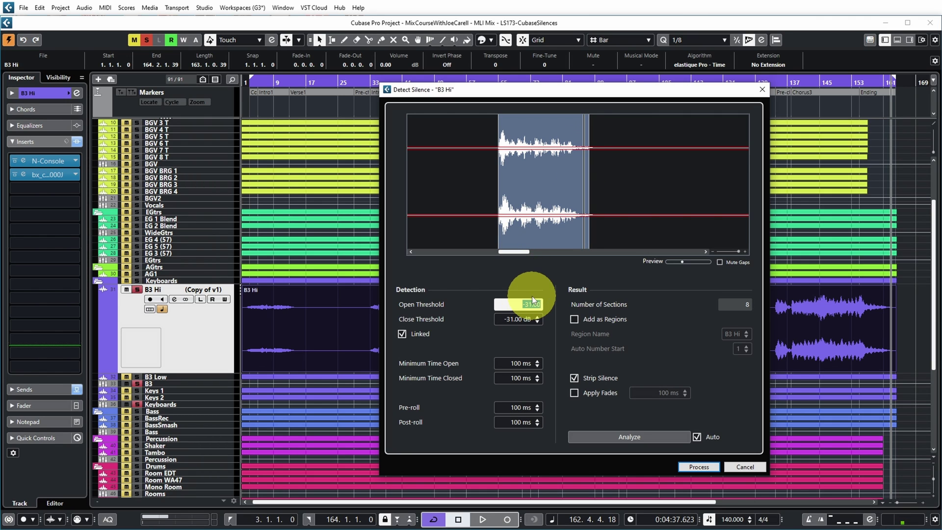
{"action": "key", "text": "Return"}
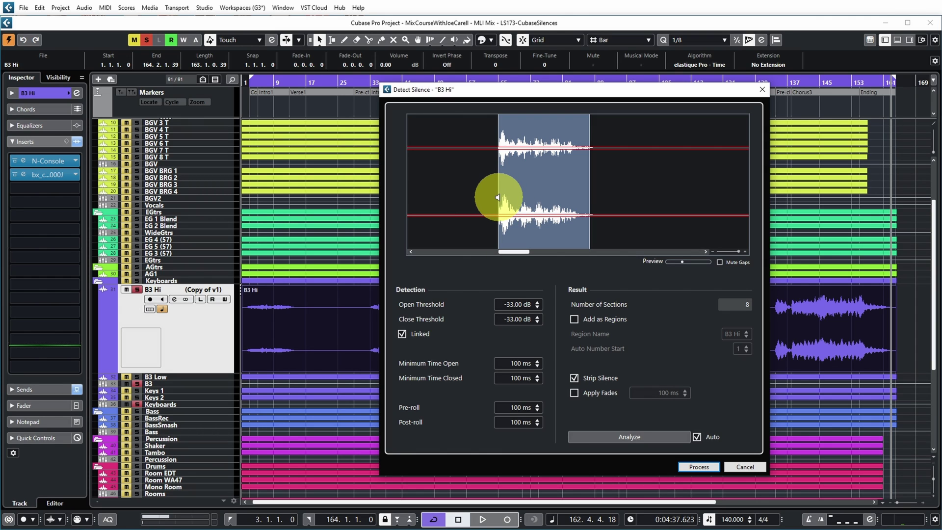
Step: Set both Pre-roll and Post-roll to 1000 ms in Detect Silence
{"action": "left_click", "coordinate": [516, 408]}
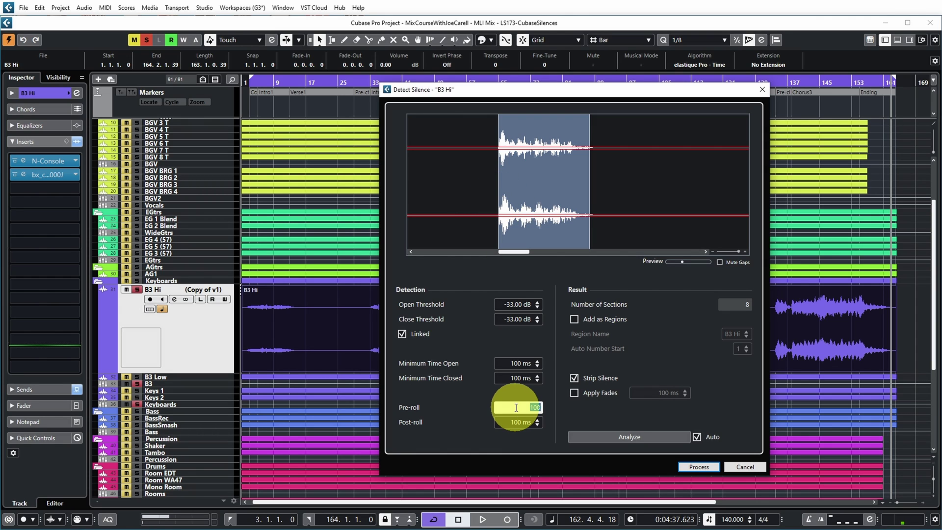
{"action": "type", "text": "1000"}
{"action": "key", "text": "Return"}
{"action": "left_click", "coordinate": [520, 423]}
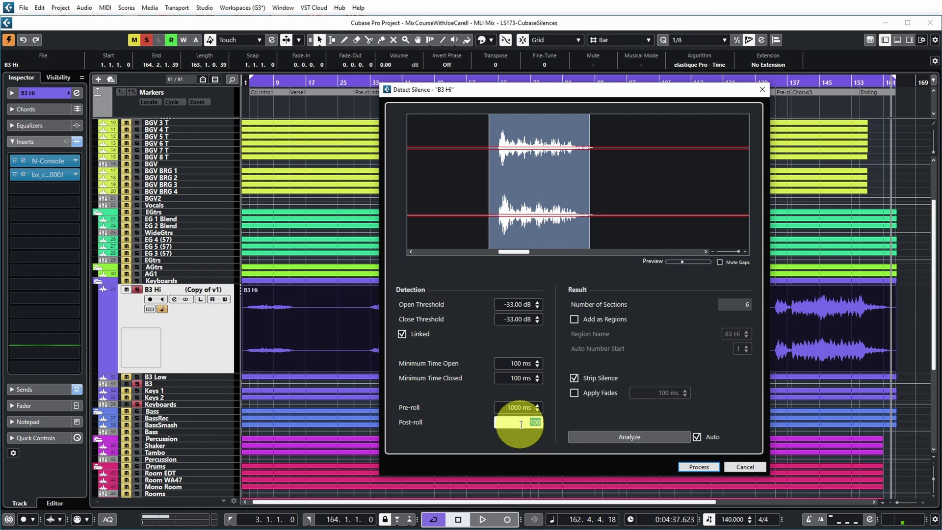
{"action": "type", "text": "1000"}
{"action": "key", "text": "Return"}
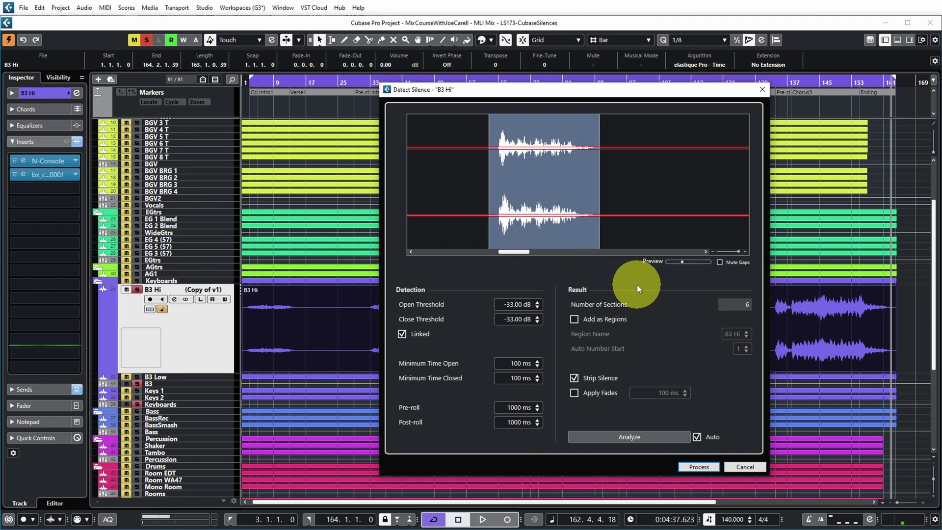
{"action": "left_click_drag", "start_coordinate": [738, 250], "coordinate": [710, 250]}
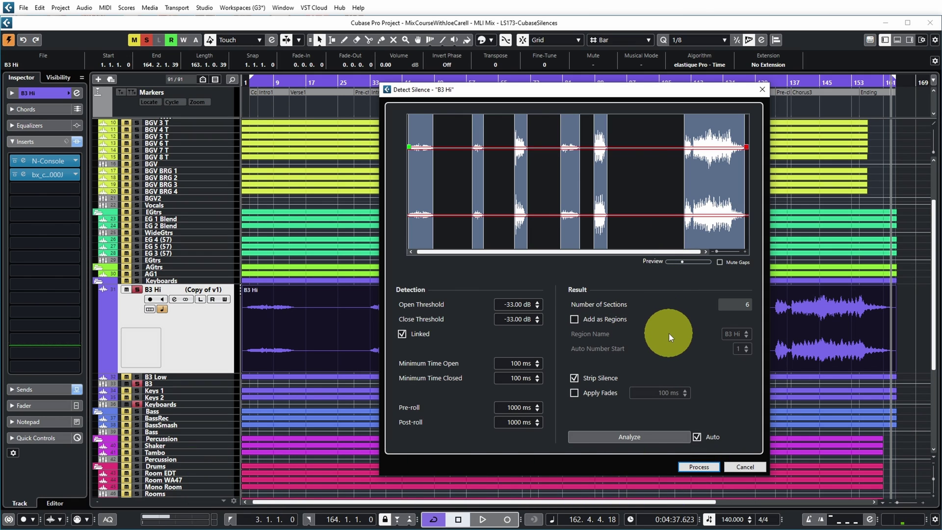
Step: Enable Apply Fades at 300 ms and process, splitting B3 Hi into six events
{"action": "left_click", "coordinate": [574, 394]}
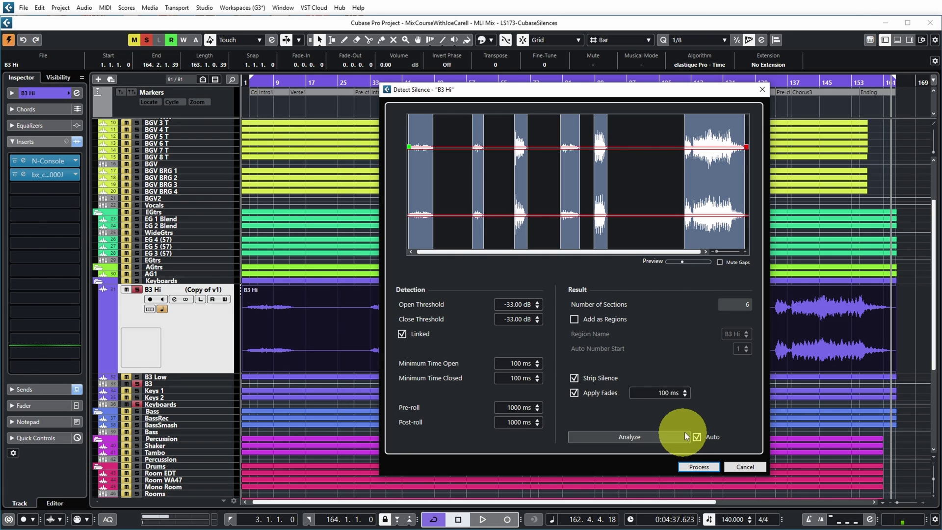
{"action": "left_click", "coordinate": [654, 395]}
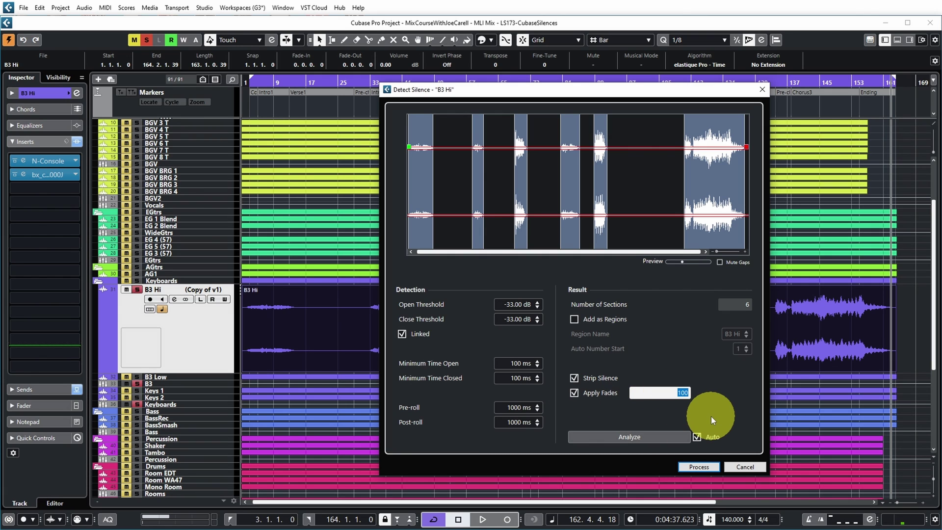
{"action": "type", "text": "300"}
{"action": "key", "text": "Return"}
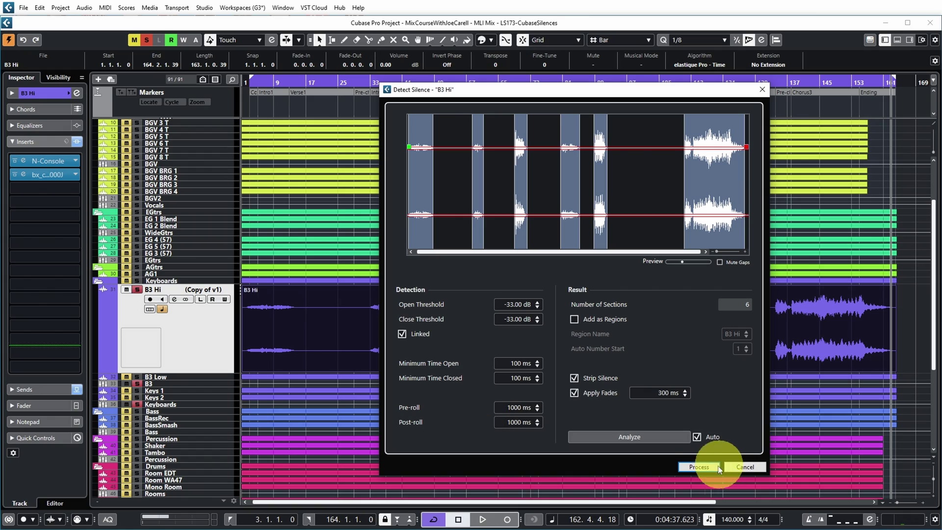
{"action": "left_click", "coordinate": [698, 467]}
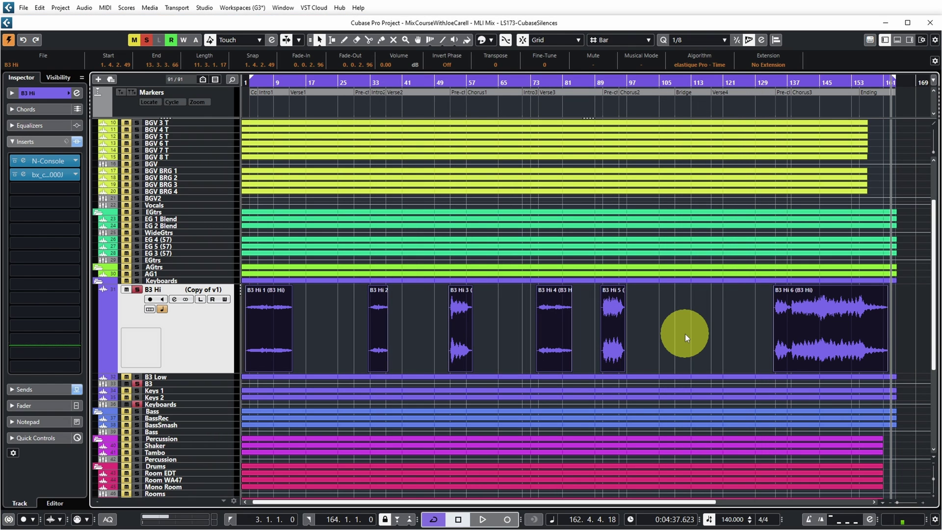
Step: Select B3 Hi 6, zoom in, trim its end, deselect, then undo with Ctrl+Z
{"action": "left_click", "coordinate": [888, 327]}
{"action": "key", "text": "h"}
{"action": "key", "text": "h"}
{"action": "key", "text": "h"}
{"action": "key", "text": "h"}
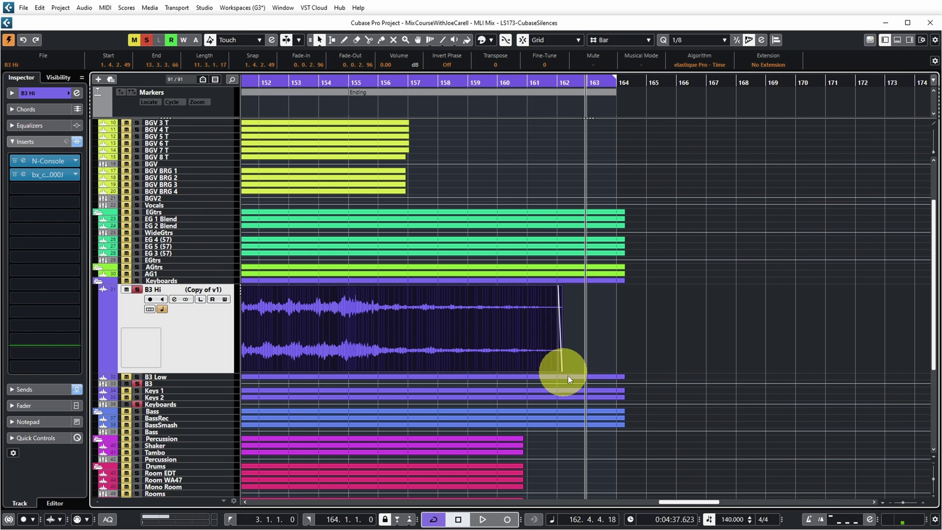
{"action": "mouse_move", "coordinate": [520, 367]}
{"action": "left_mouse_down"}
{"action": "mouse_move", "coordinate": [564, 368]}
{"action": "mouse_move", "coordinate": [529, 368]}
{"action": "left_mouse_up"}
{"action": "left_click", "coordinate": [667, 335]}
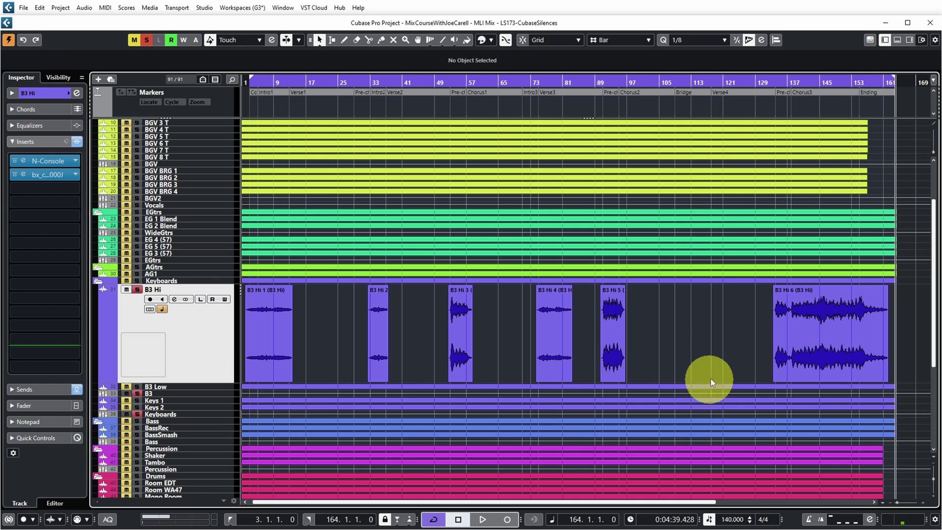
{"action": "key", "text": "ctrl+z"}
Step: Rerun Detect Silence on B3 Hi with Add as Regions ticked, process it, and open the Pool
{"action": "left_click", "coordinate": [84, 7]}
{"action": "mouse_move", "coordinate": [129, 167]}
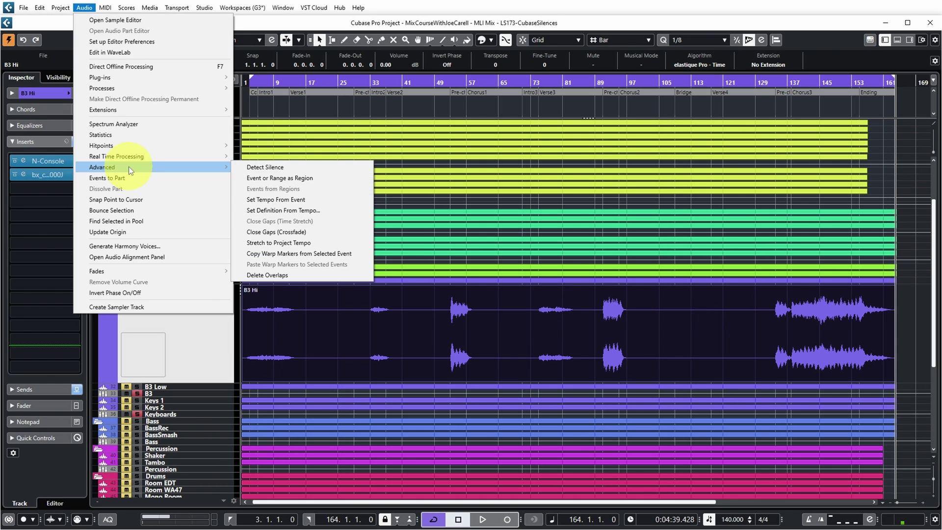
{"action": "left_click", "coordinate": [275, 162]}
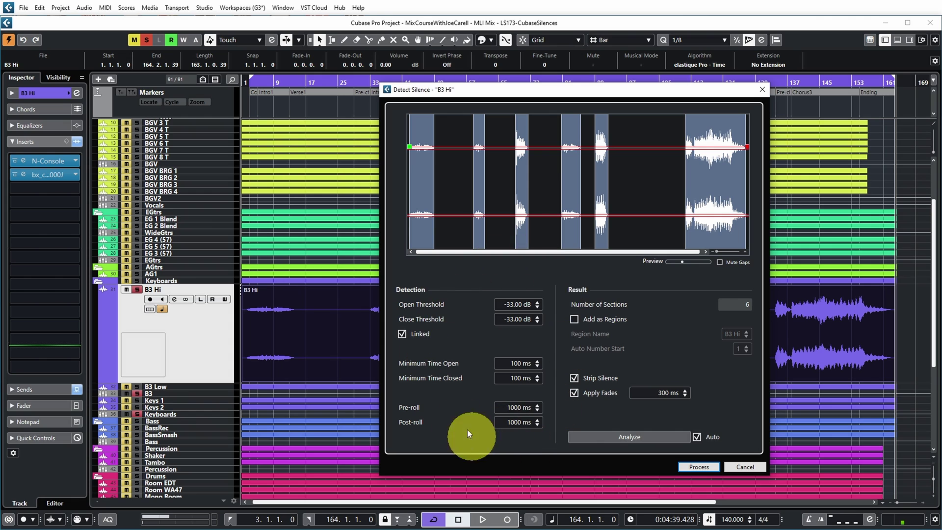
{"action": "left_click", "coordinate": [575, 319]}
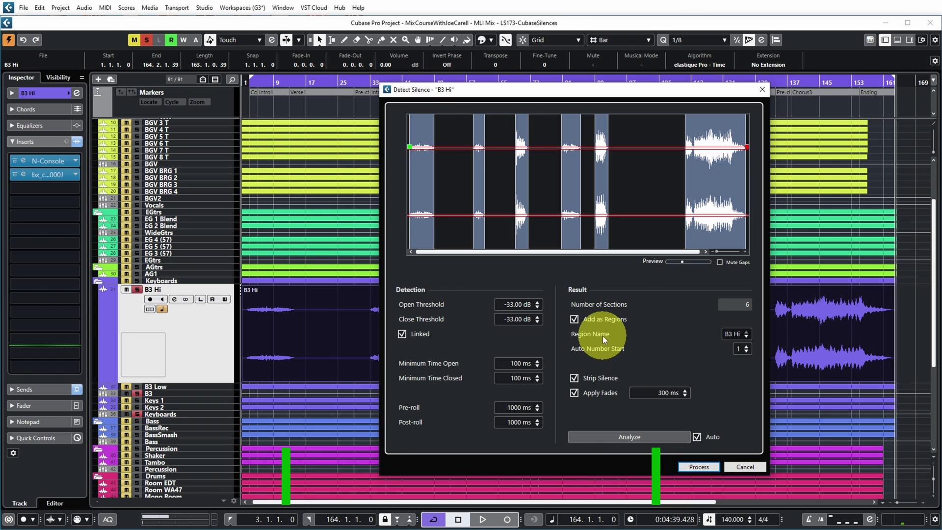
{"action": "left_click", "coordinate": [708, 467]}
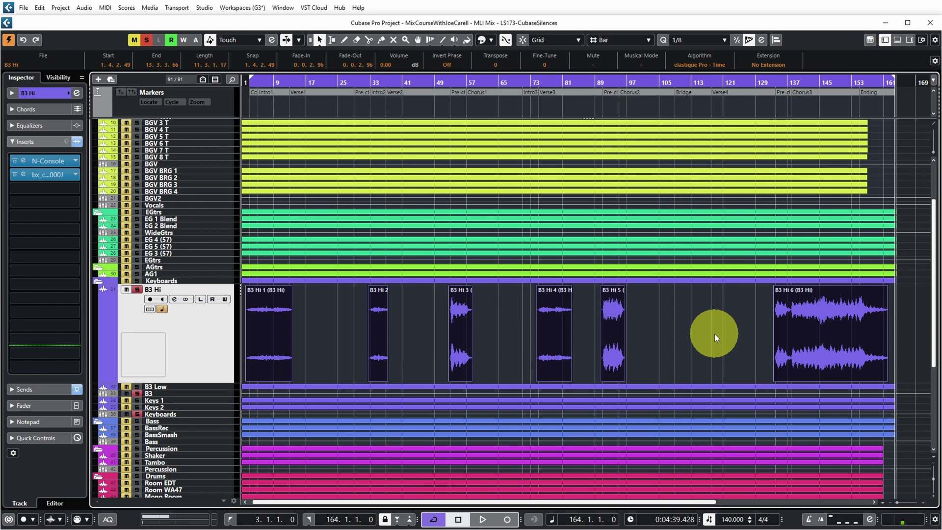
{"action": "key", "text": "ctrl+p"}
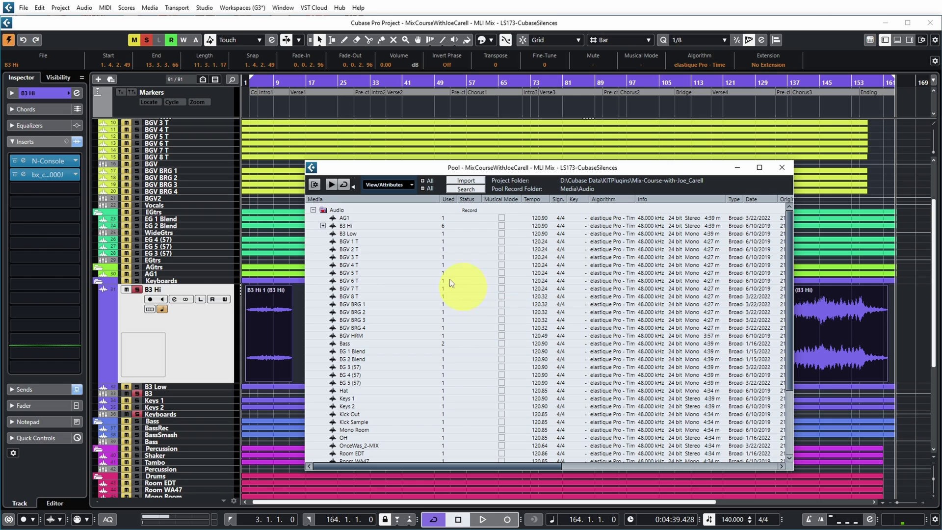
Step: Expand B3 Hi in the Pool to list regions 1–6 and drag B3 Hi 2 into the arrangement
{"action": "left_click", "coordinate": [323, 226]}
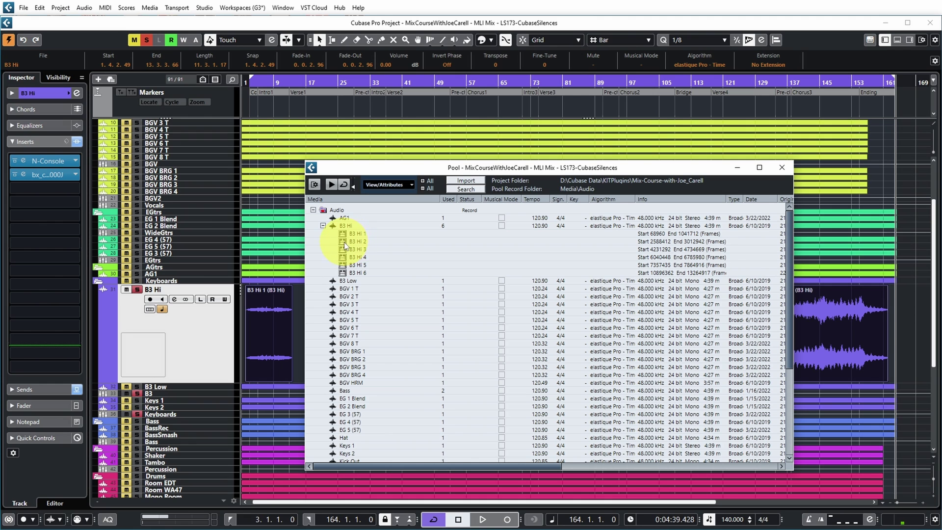
{"action": "left_click_drag", "start_coordinate": [346, 243], "coordinate": [903, 321]}
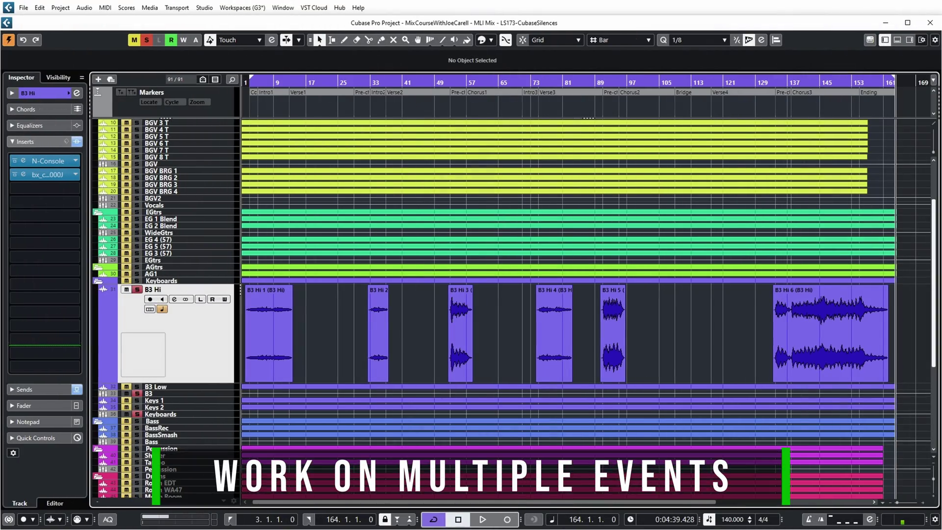
Step: Undo the B3 Hi split and run Detect Silence on B3 Hi and B3 Low together
{"action": "key", "text": "ctrl+z"}
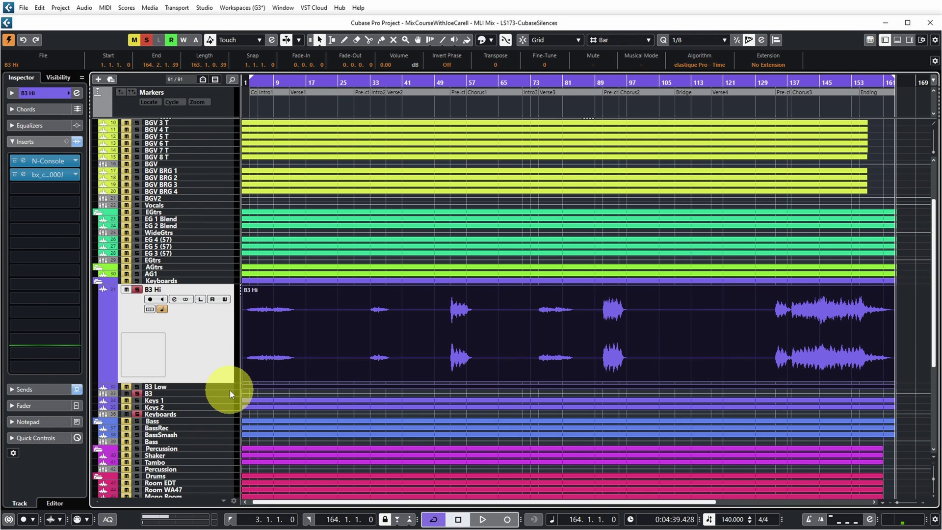
{"action": "left_click_drag", "start_coordinate": [230, 390], "coordinate": [235, 452]}
{"action": "left_click", "coordinate": [84, 7]}
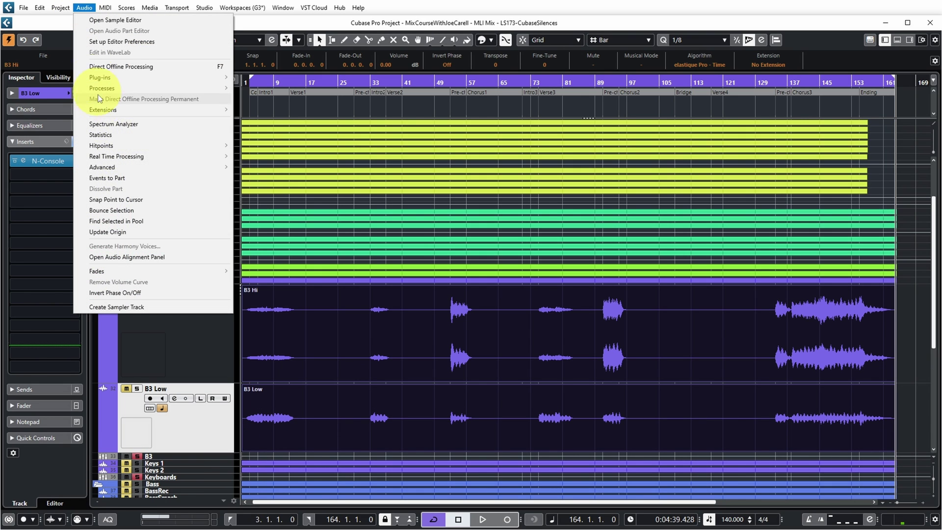
{"action": "mouse_move", "coordinate": [166, 172]}
{"action": "left_click", "coordinate": [265, 167]}
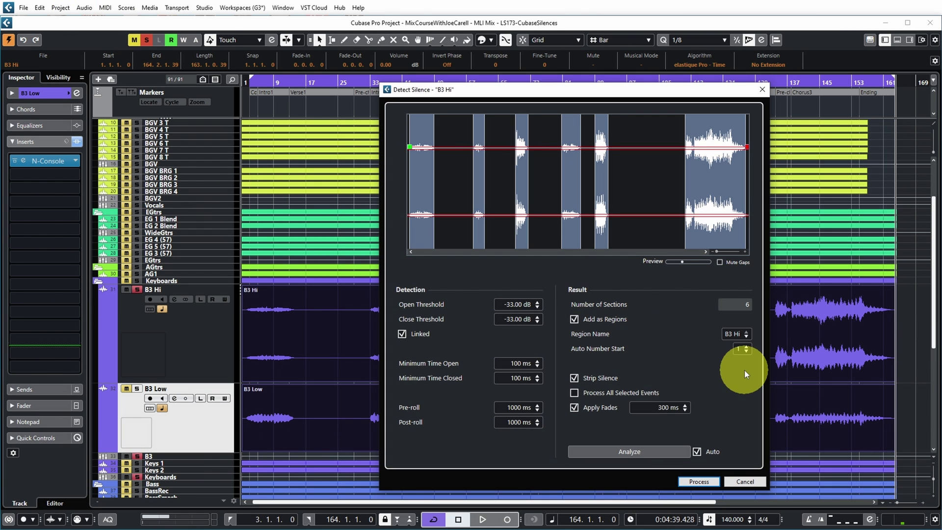
{"action": "left_click", "coordinate": [574, 393]}
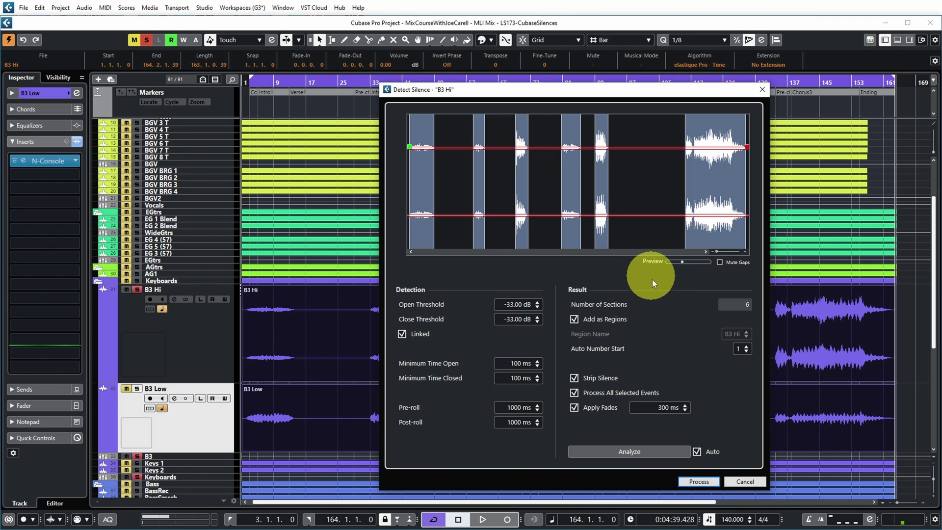
{"action": "left_click", "coordinate": [698, 482]}
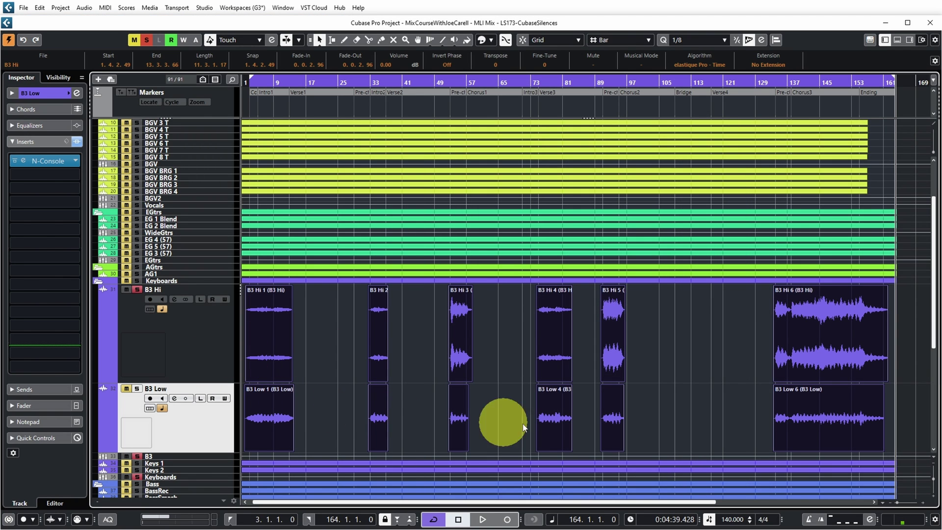